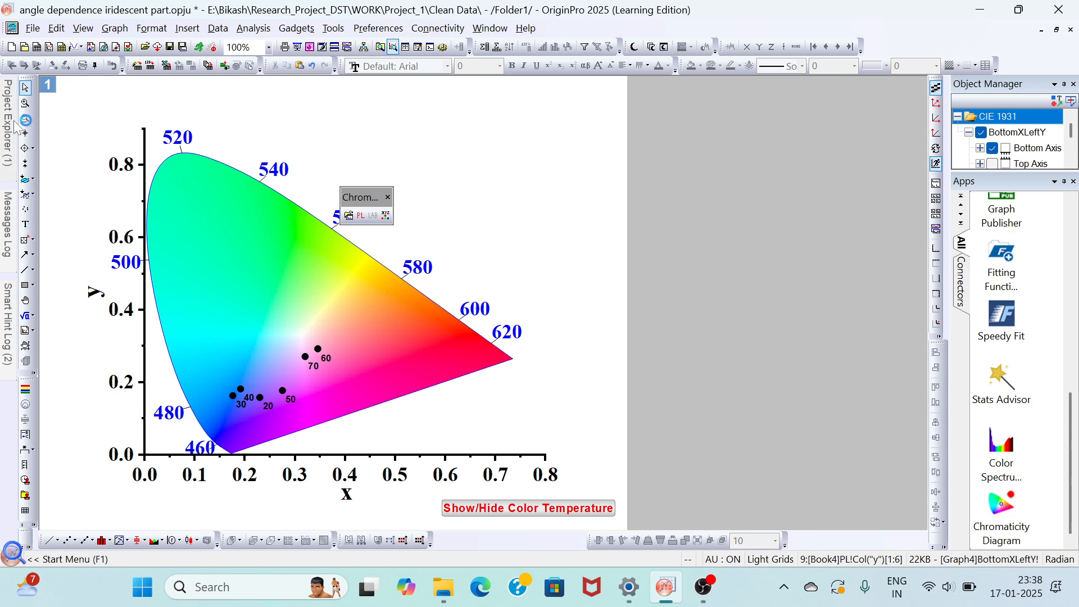
# Bring up the Book1 normalized reflectance spectra and launch the Chromaticity Diagram app.
pyautogui.doubleClick(43, 170)
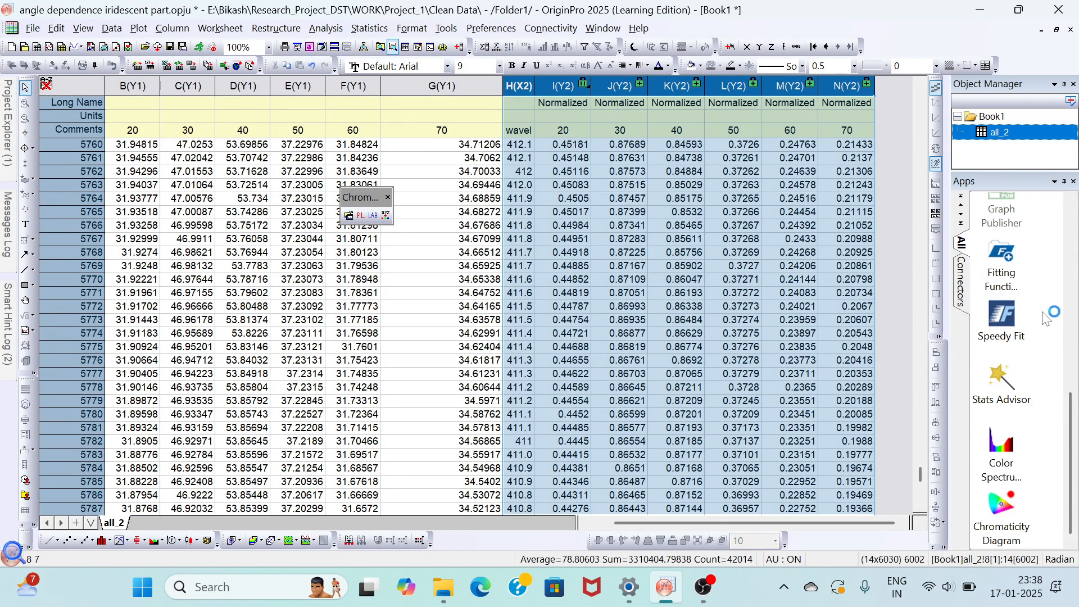
pyautogui.click(1022, 533)
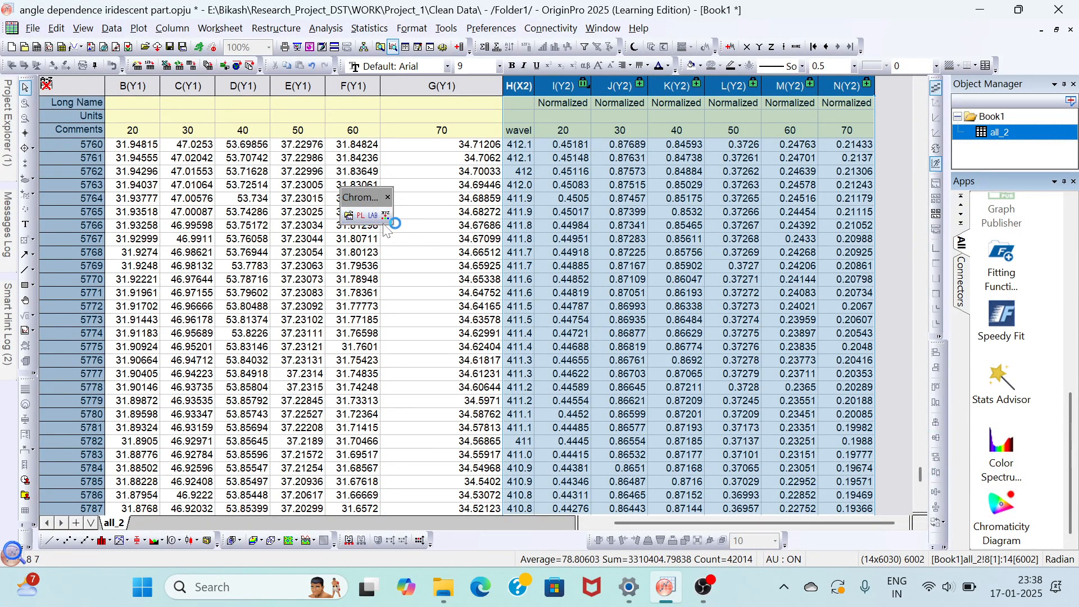
# Compute CIE 1931 chromaticity from the six spectra as Reflectance under D65 illuminant, 2° observer.
pyautogui.click(361, 216)
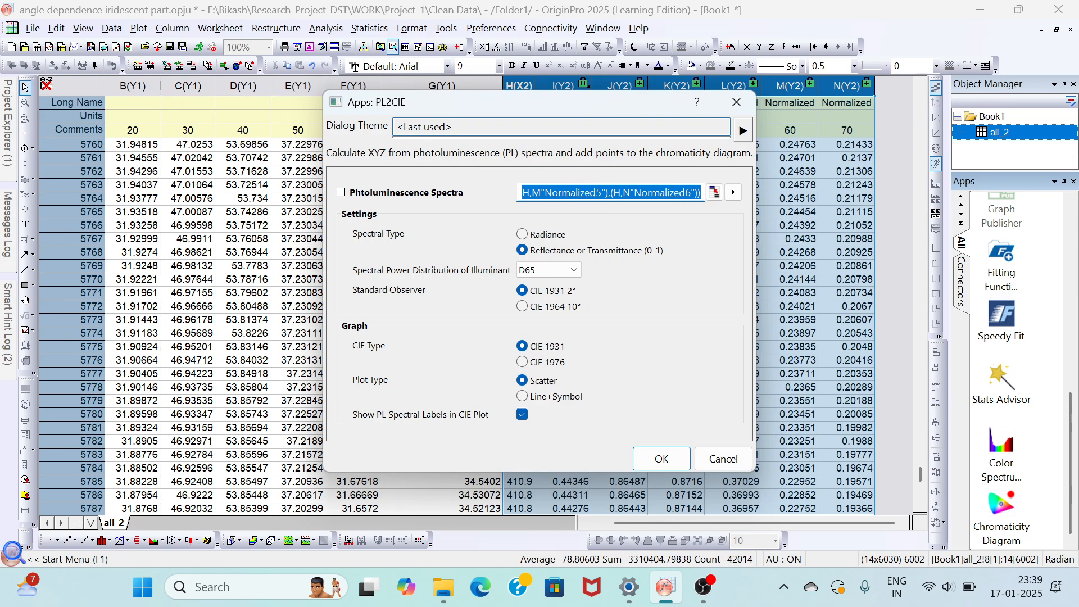
pyautogui.click(733, 193)
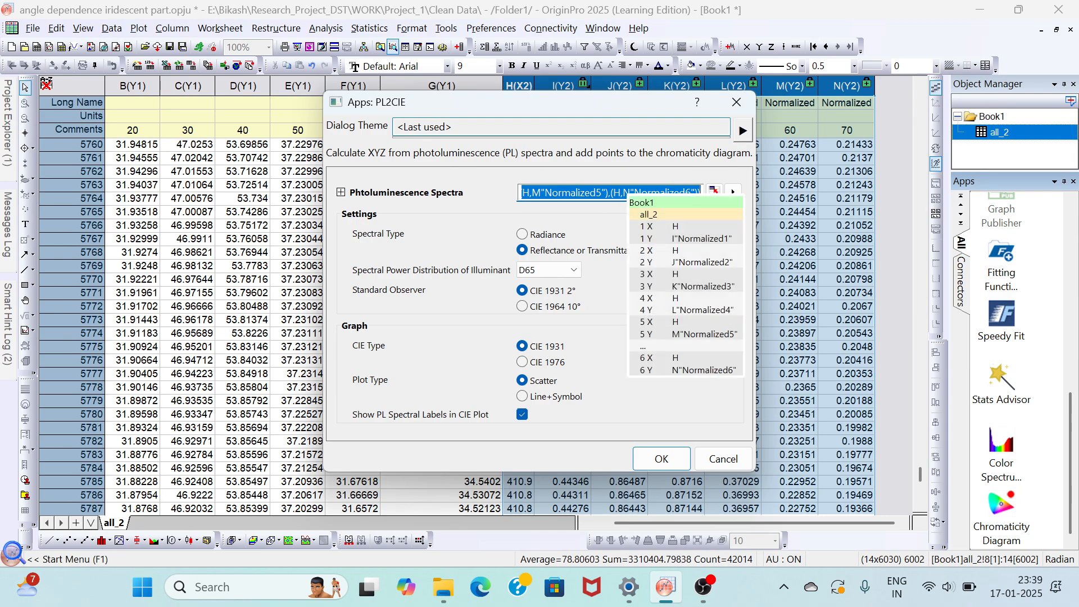
pyautogui.click(560, 221)
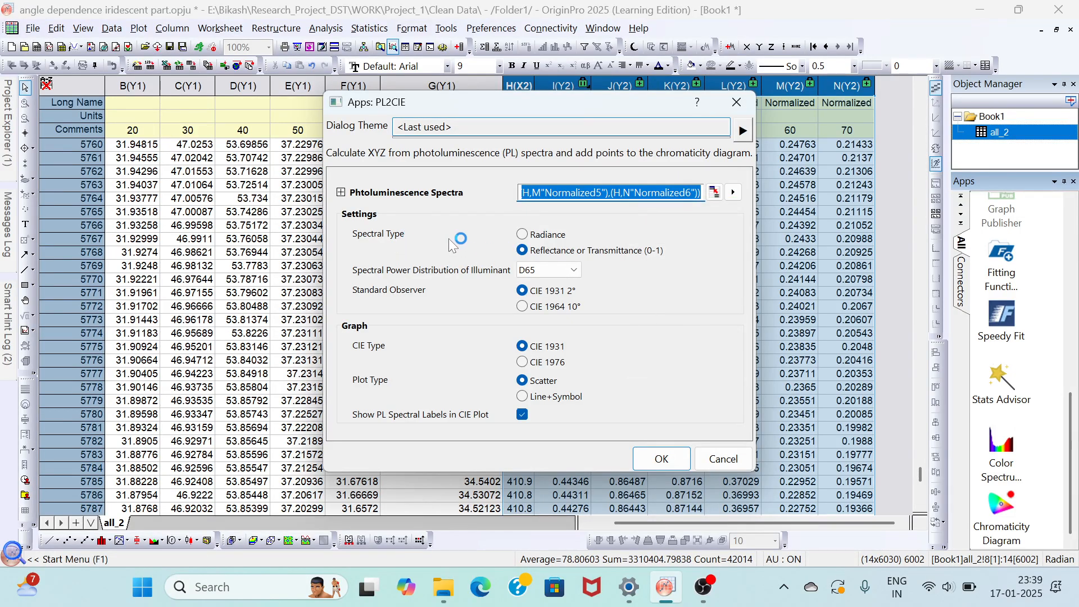
pyautogui.click(543, 234)
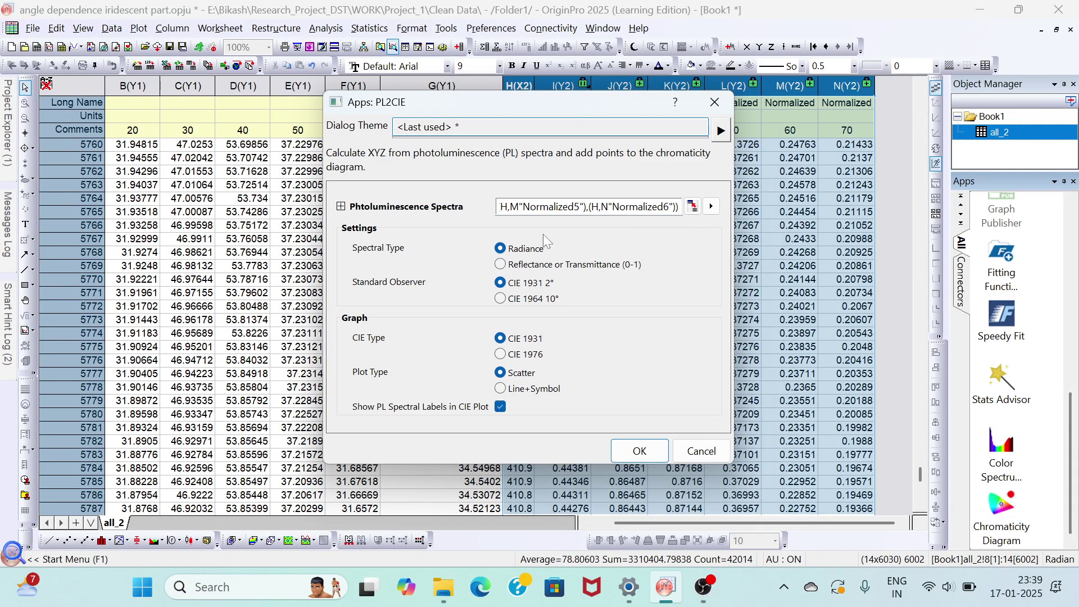
pyautogui.click(507, 266)
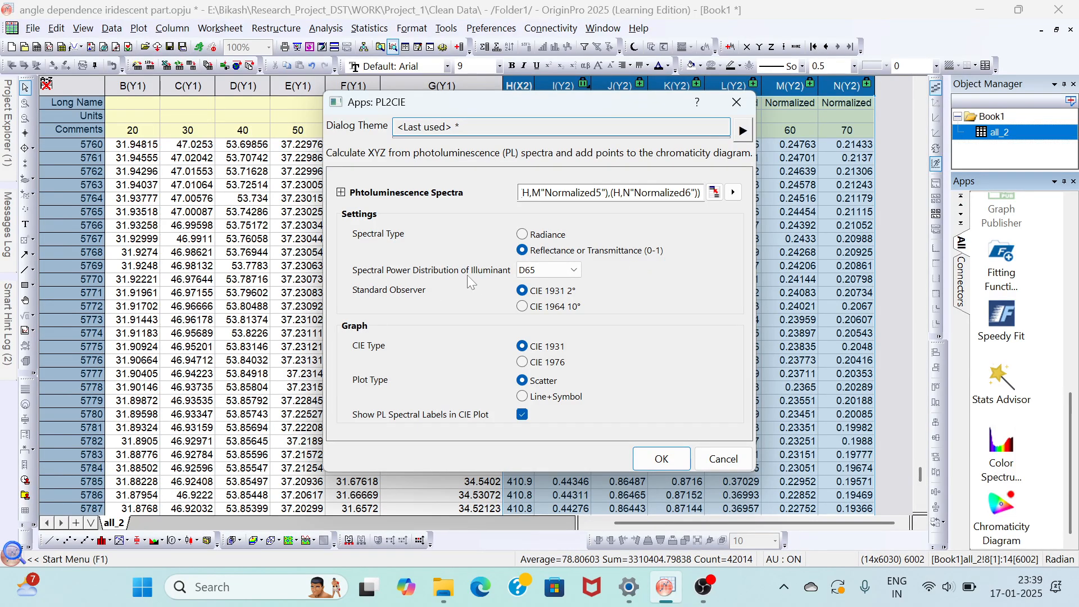
pyautogui.click(542, 275)
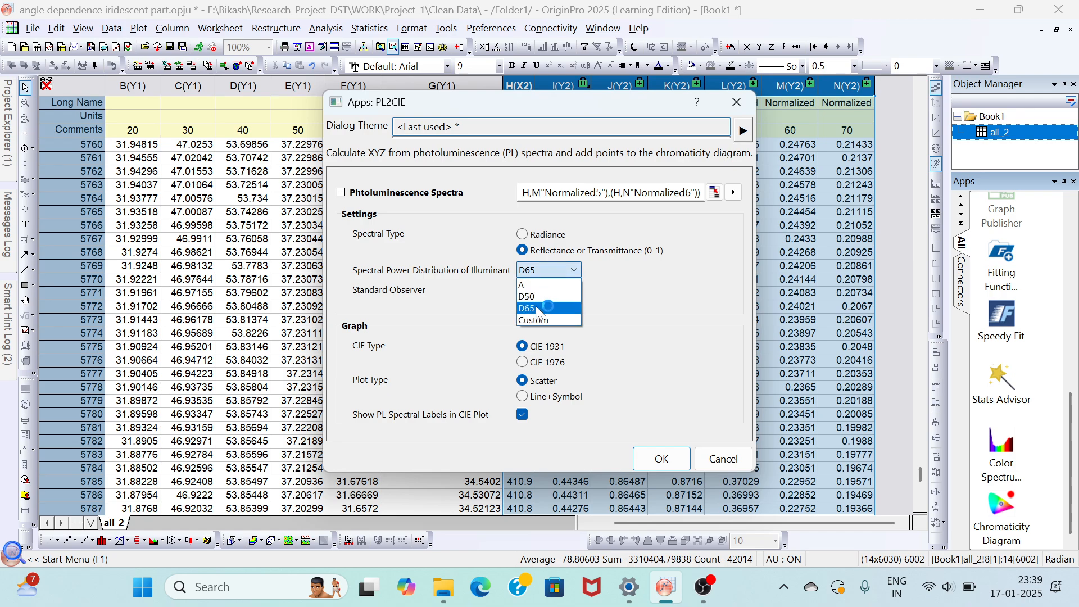
pyautogui.click(641, 299)
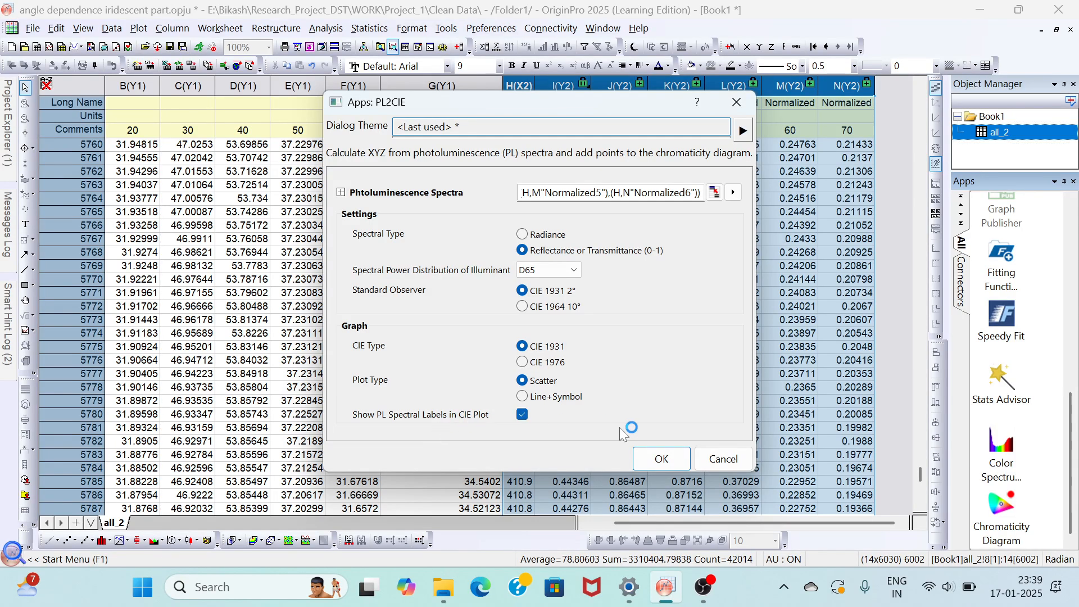
pyautogui.click(654, 451)
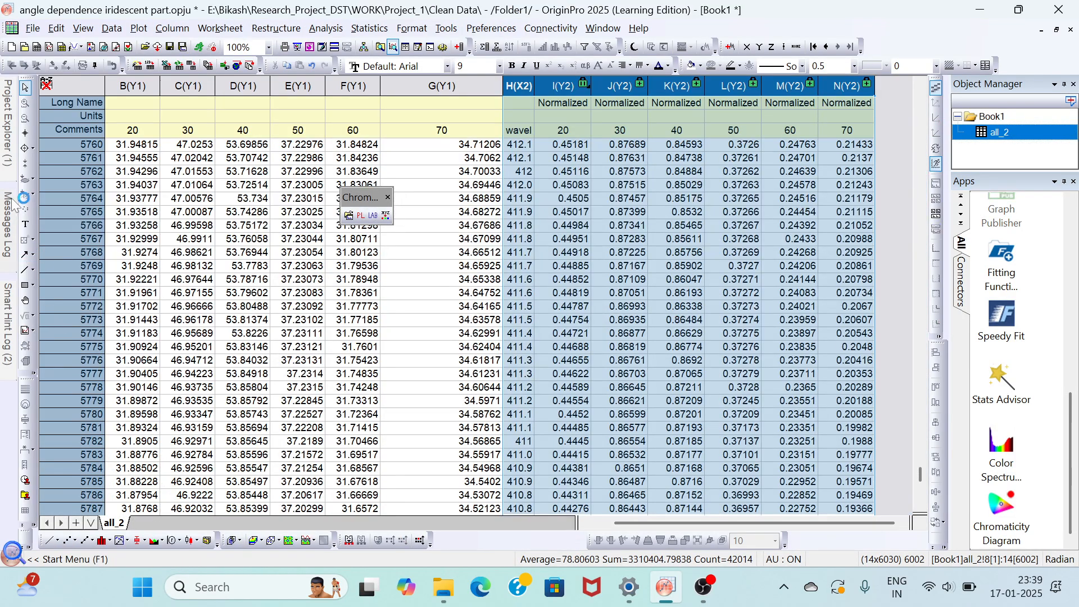
pyautogui.moveTo(8, 122)
pyautogui.moveTo(52, 332)
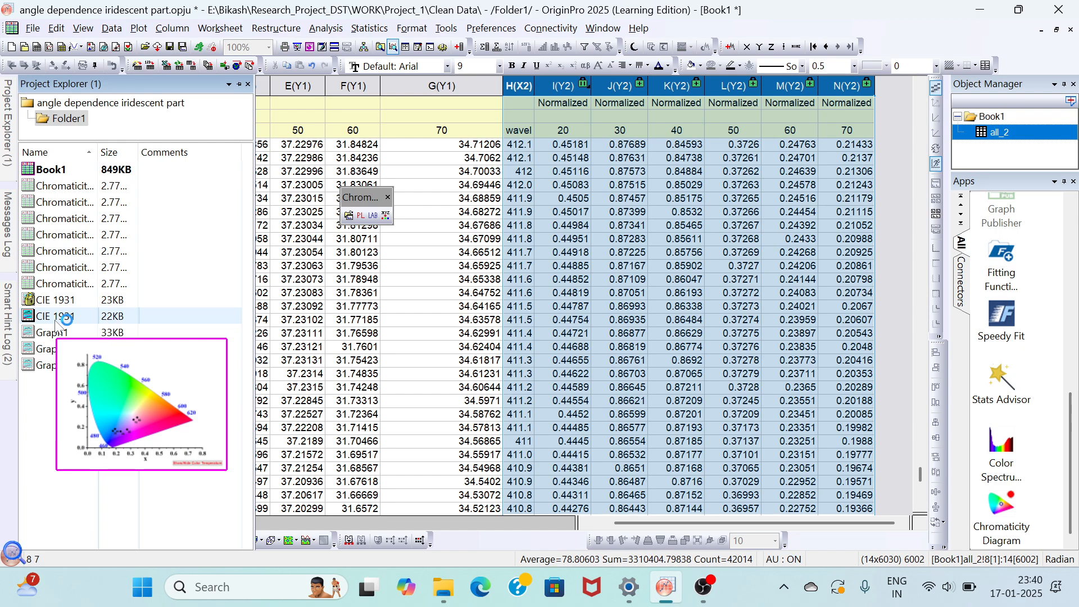
# Show the CIE 1931 graph with the six angle points labelled 20–70.
pyautogui.doubleClick(56, 322)
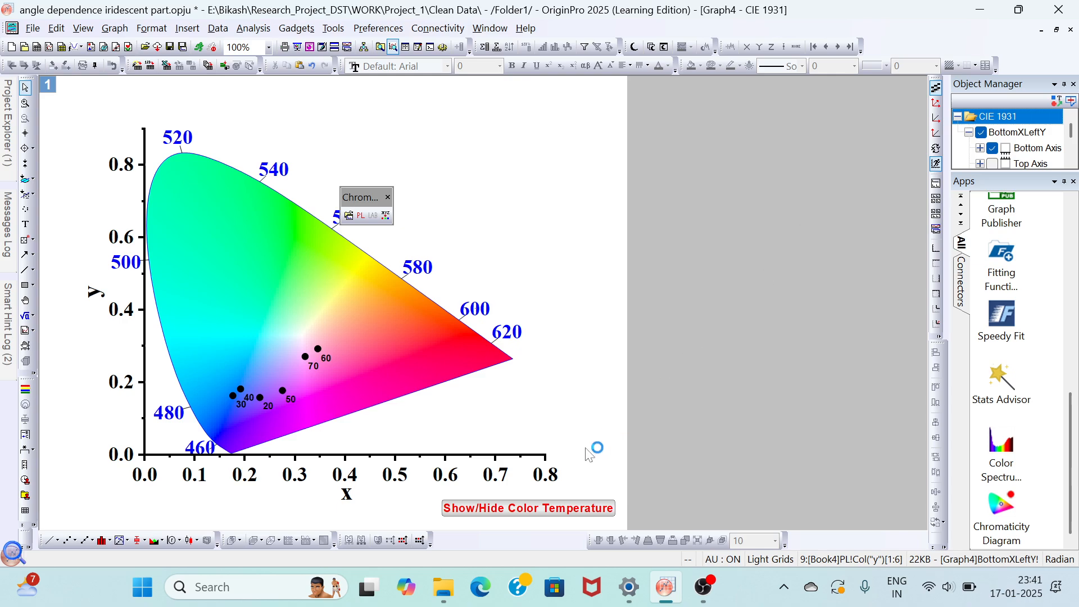
pyautogui.click(542, 513)
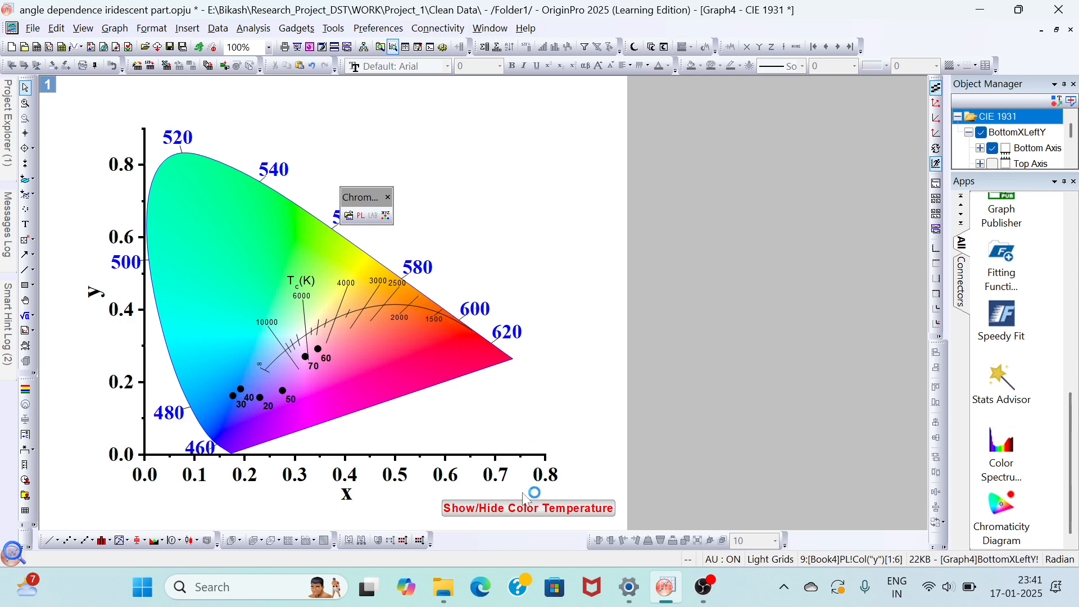
pyautogui.click(518, 510)
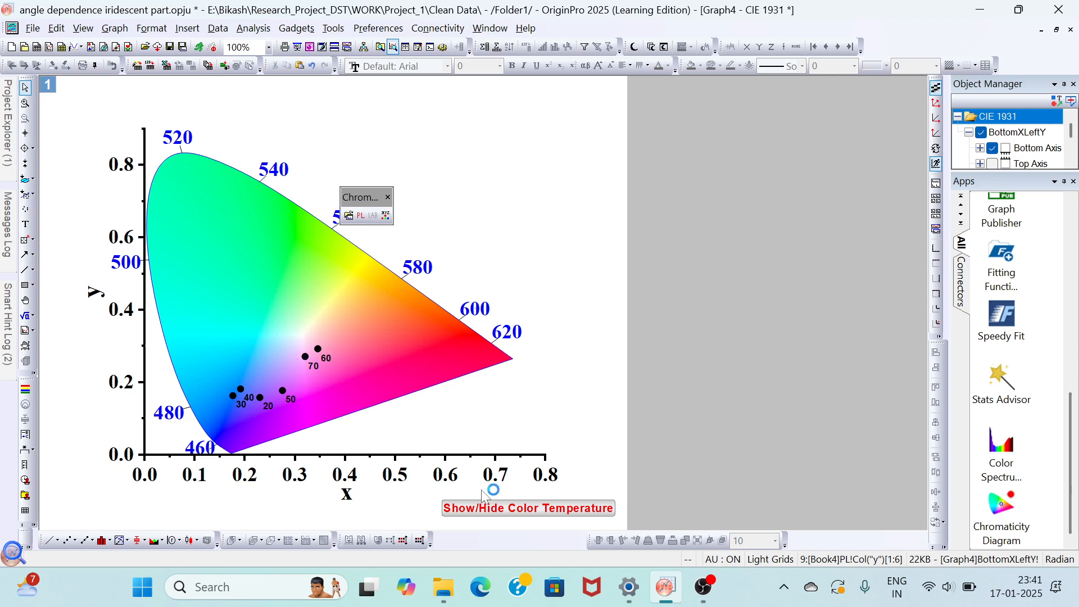
pyautogui.click(518, 513)
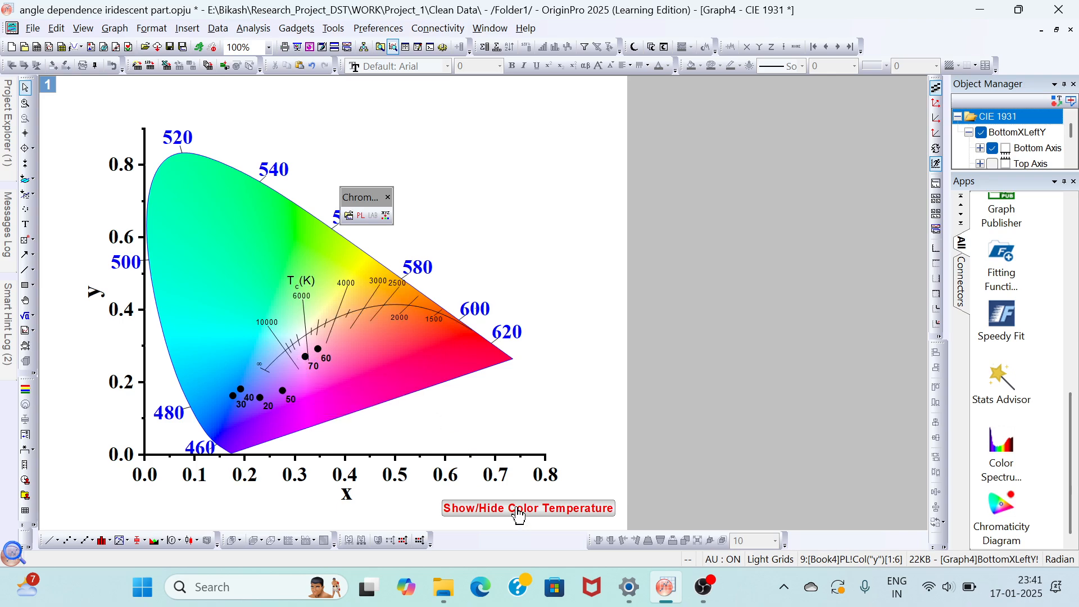